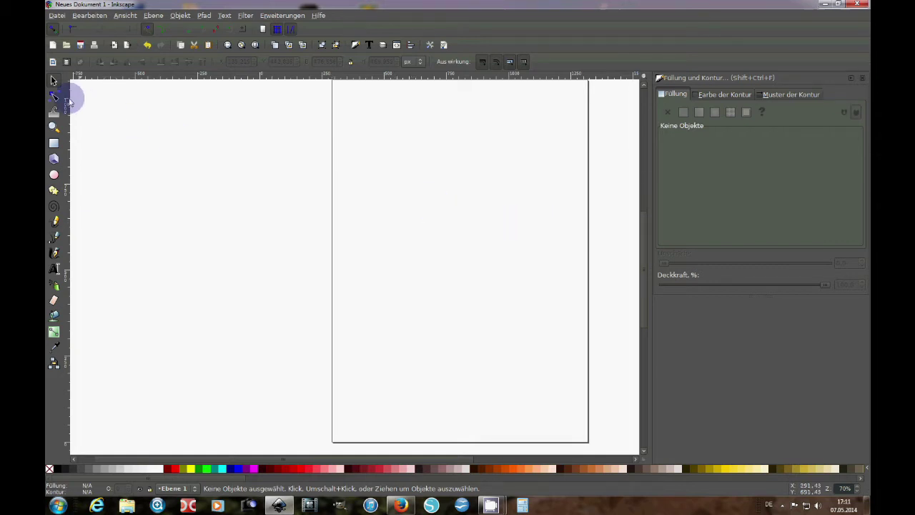
Switch to the Node tool on the empty new document
click(56, 98)
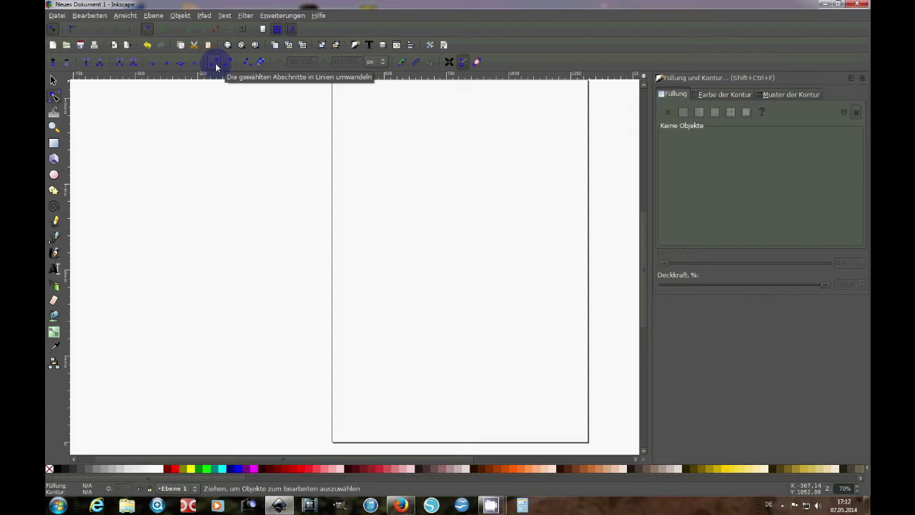
Select the Bezier tool and bring up the Ansicht show/hide options
click(53, 240)
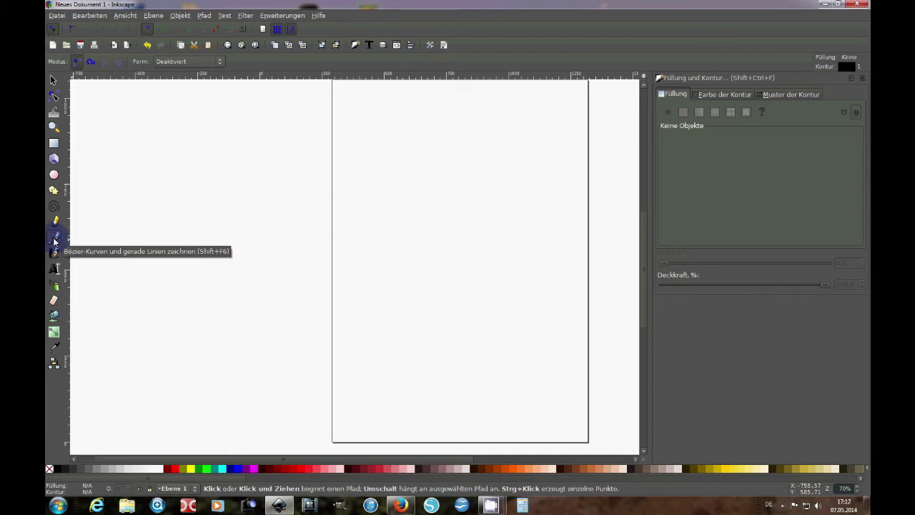
click(129, 18)
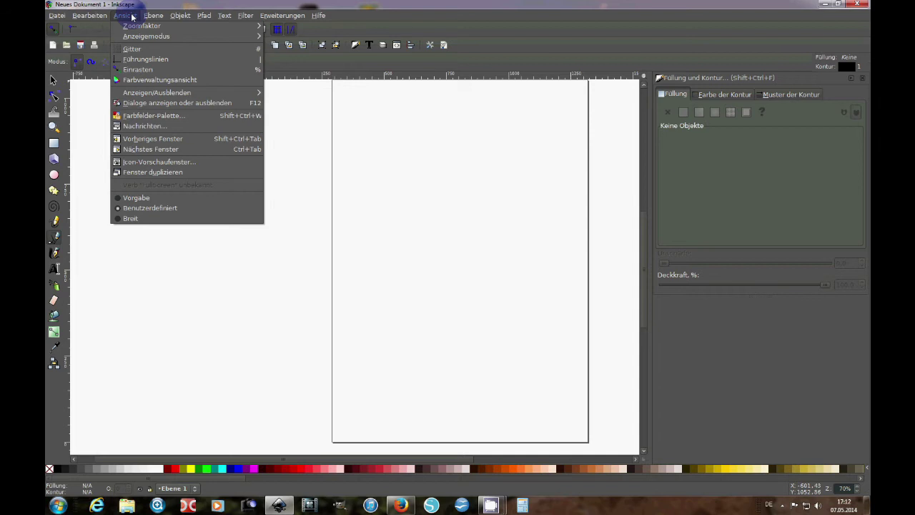
mouse_move(157, 92)
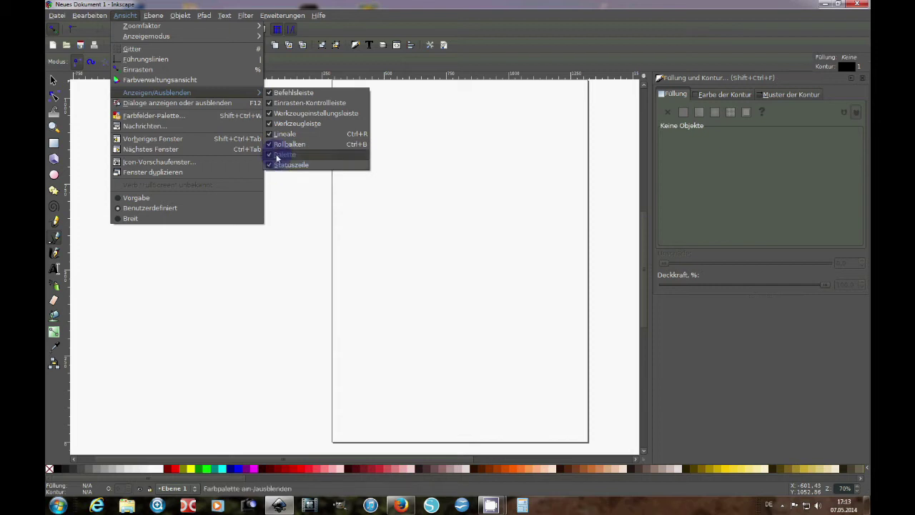
Toggle the Befehlsleiste (command bar) off and then back on from Ansicht > Anzeigen/Ausblenden
click(270, 94)
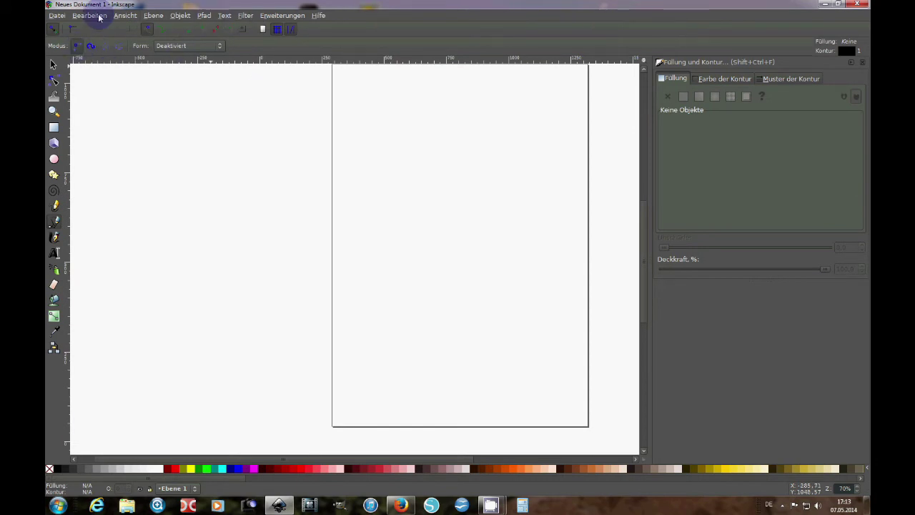
click(123, 15)
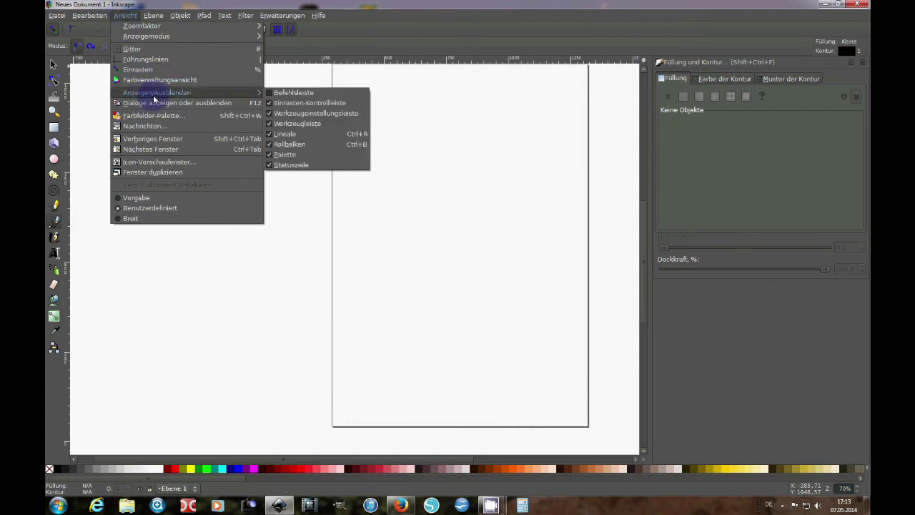
click(272, 95)
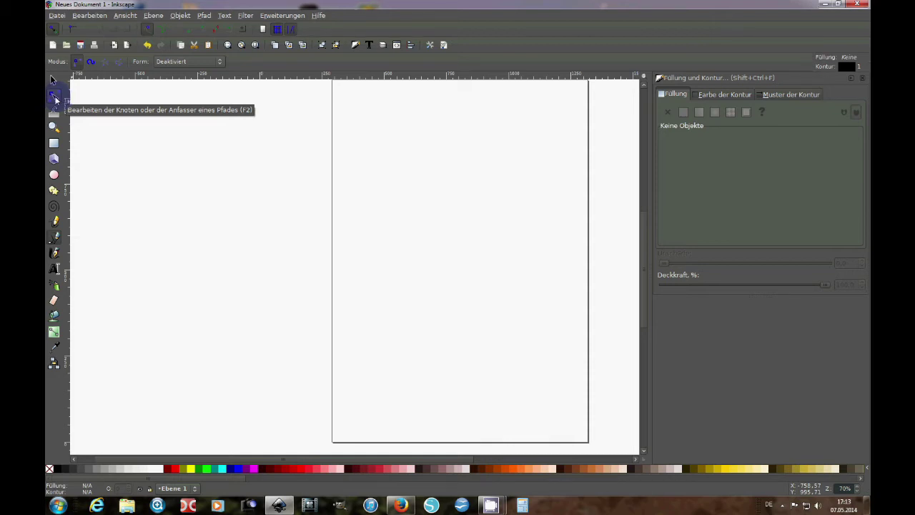
Draw a straight horizontal Bezier line, double-clicking at its right end to finish
click(57, 98)
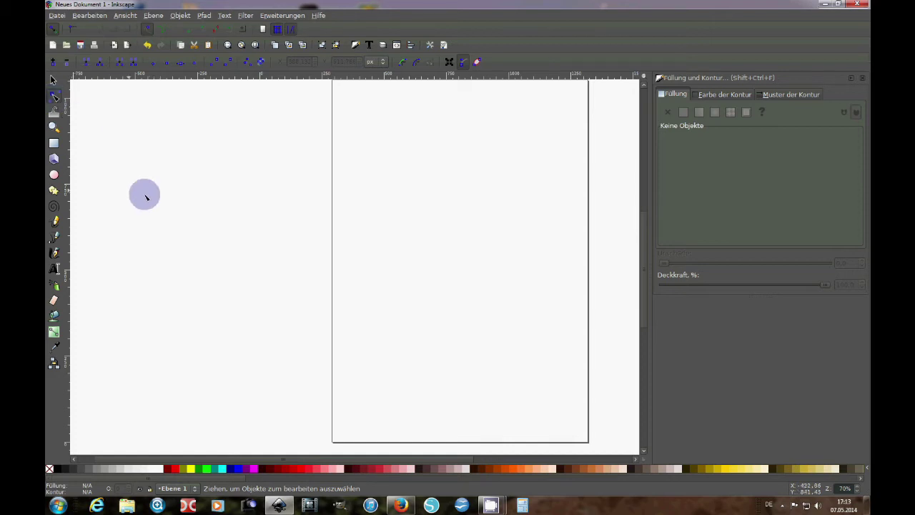
click(53, 238)
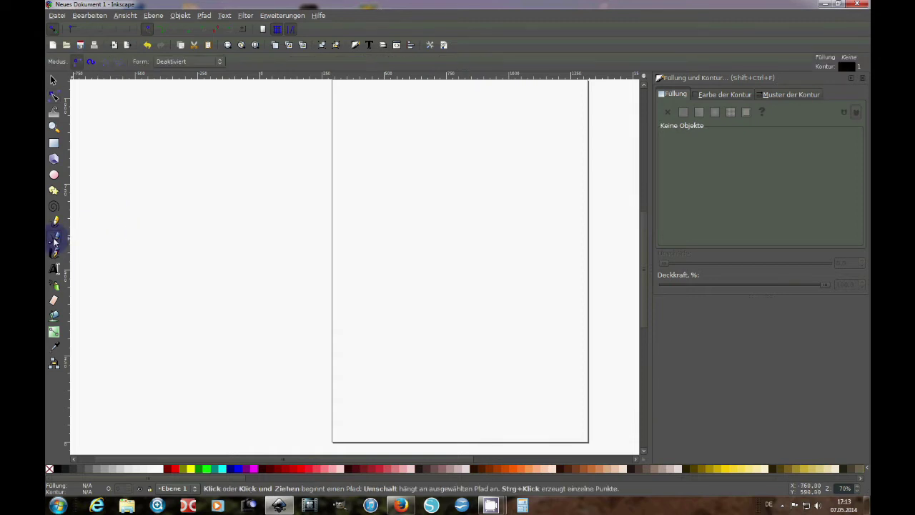
click(373, 217)
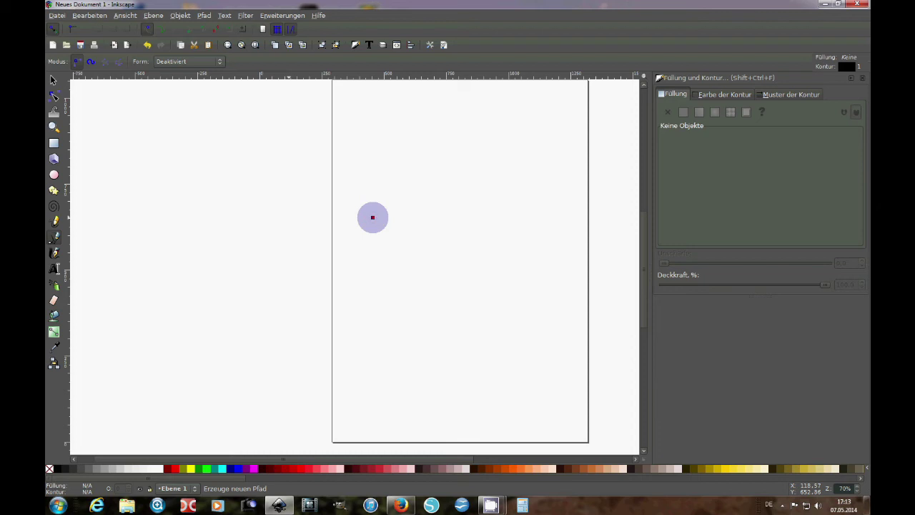
click(373, 218)
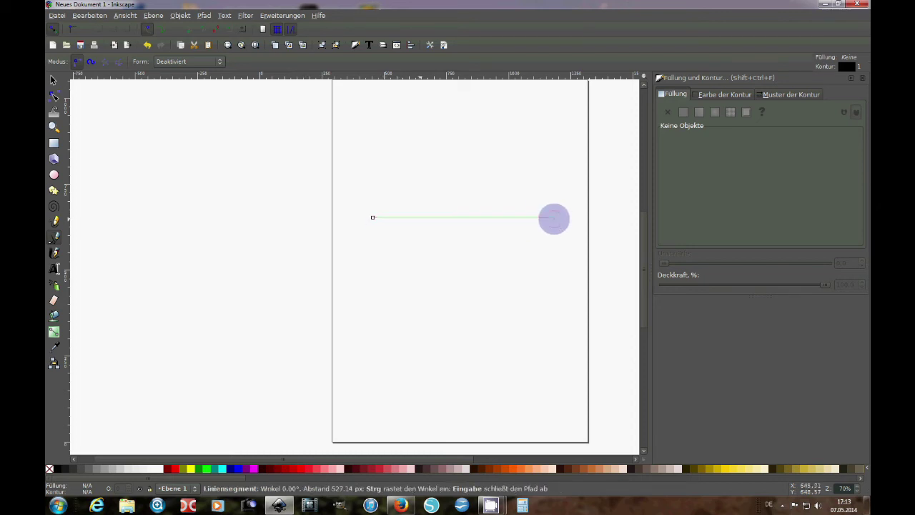
double_click(554, 217)
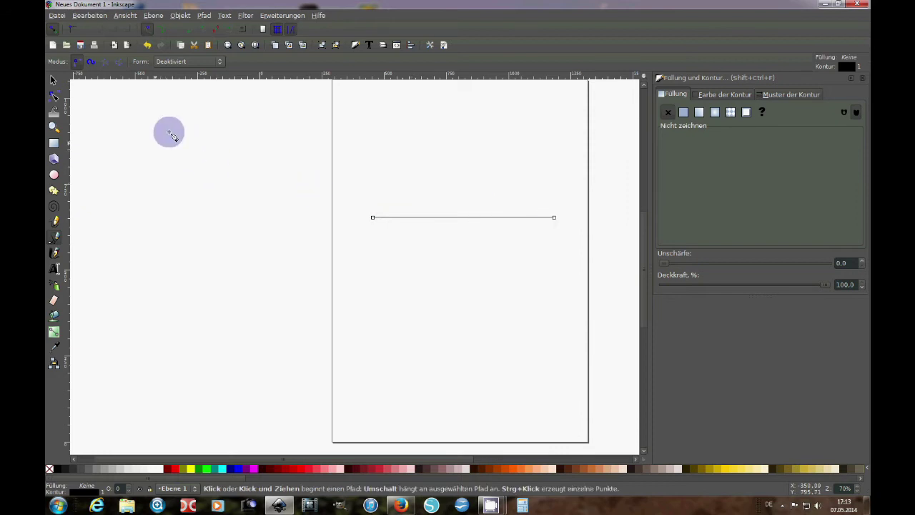
Insert two nodes on the horizontal line and select the segment between them
click(56, 98)
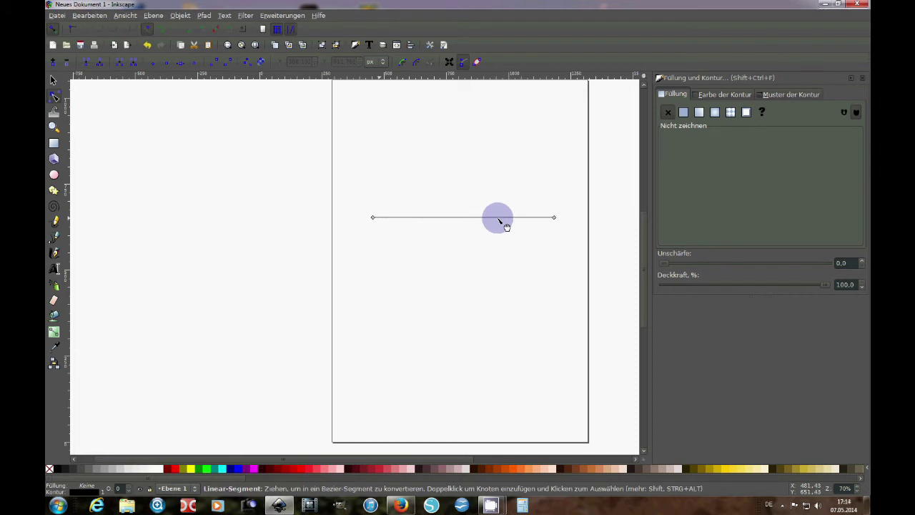
click(500, 220)
double_click(498, 218)
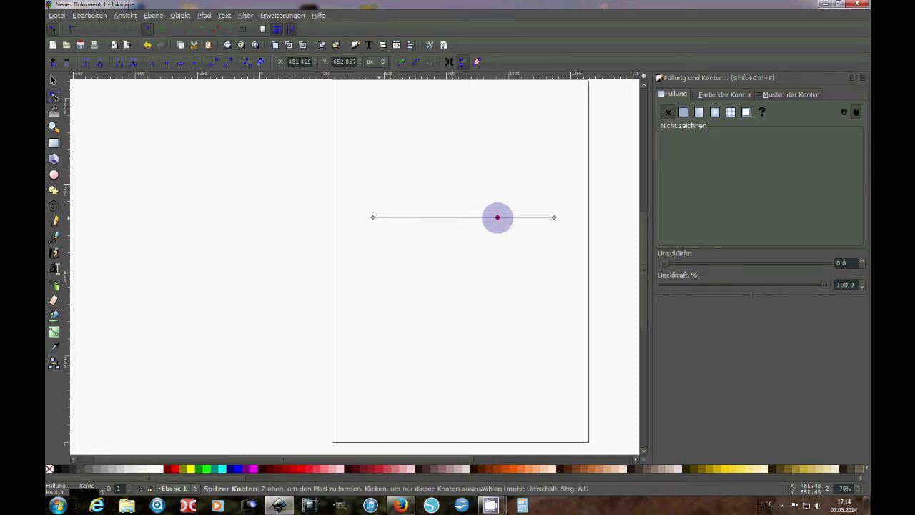
double_click(425, 217)
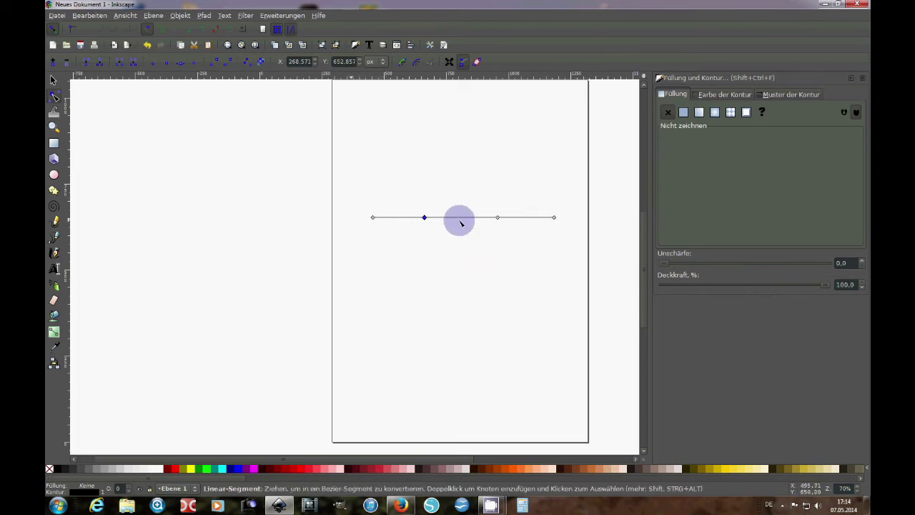
click(463, 220)
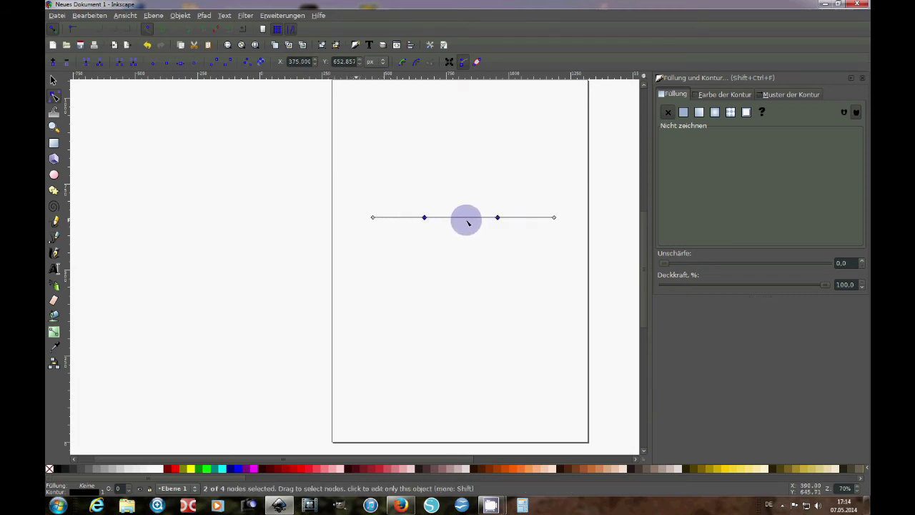
Delete the middle segment between the inner nodes, then box-select the two new end nodes
click(132, 65)
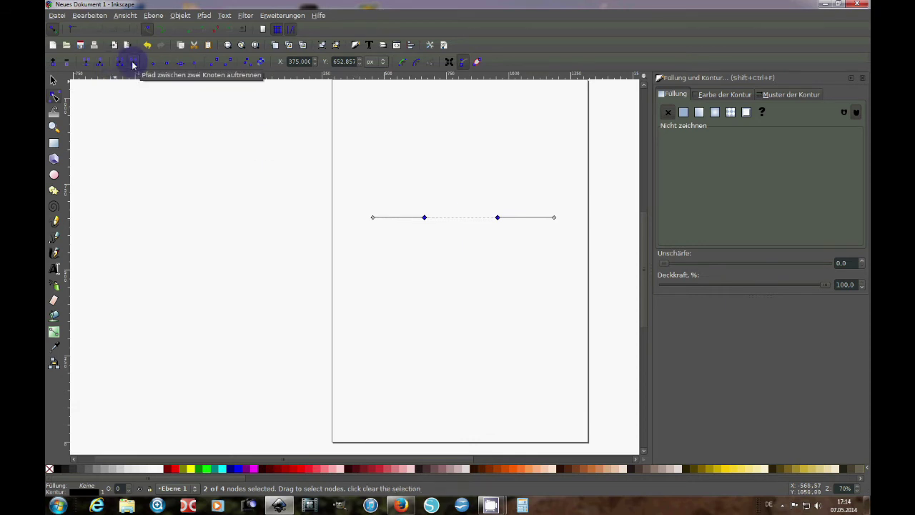
click(54, 81)
click(362, 136)
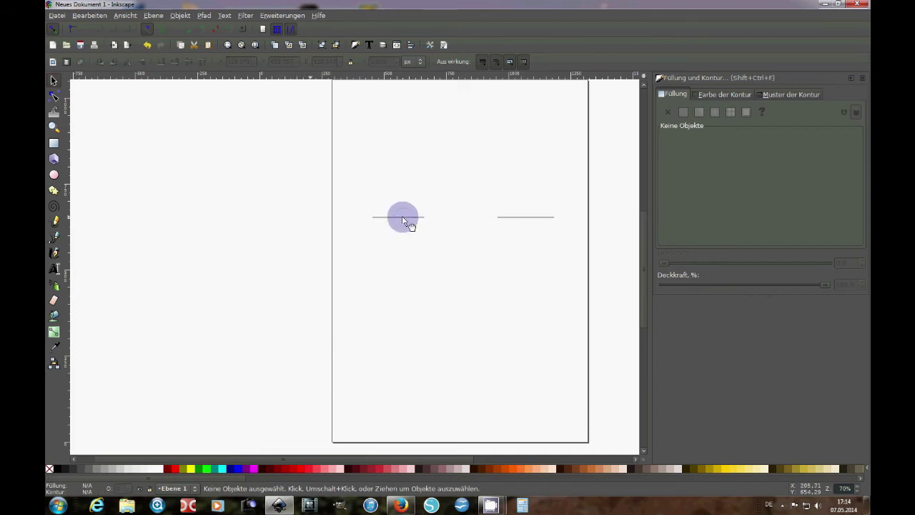
click(403, 216)
click(53, 95)
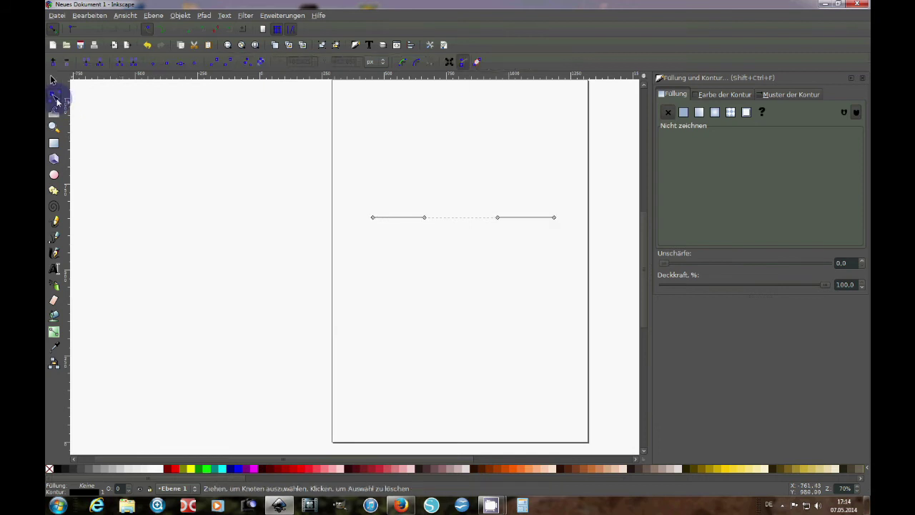
drag(414, 202, 524, 245)
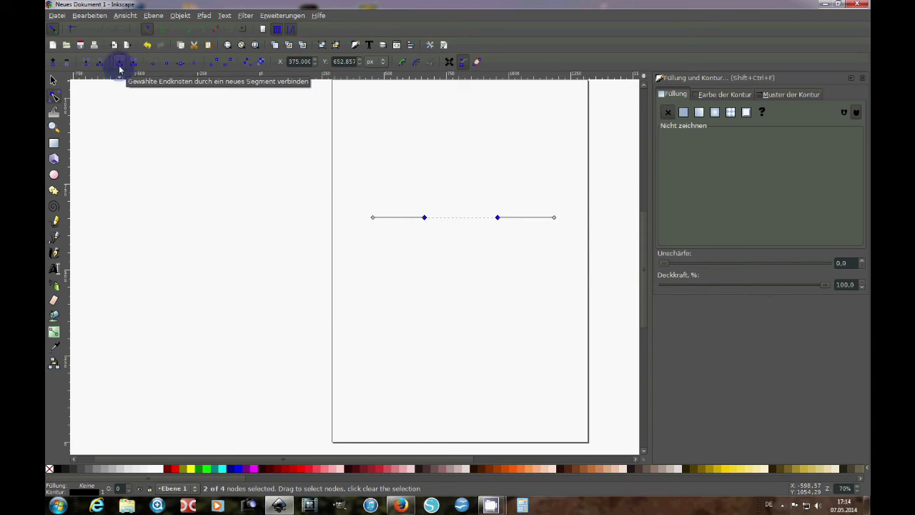
Join the two middle end nodes with a new segment and deselect the line
click(120, 66)
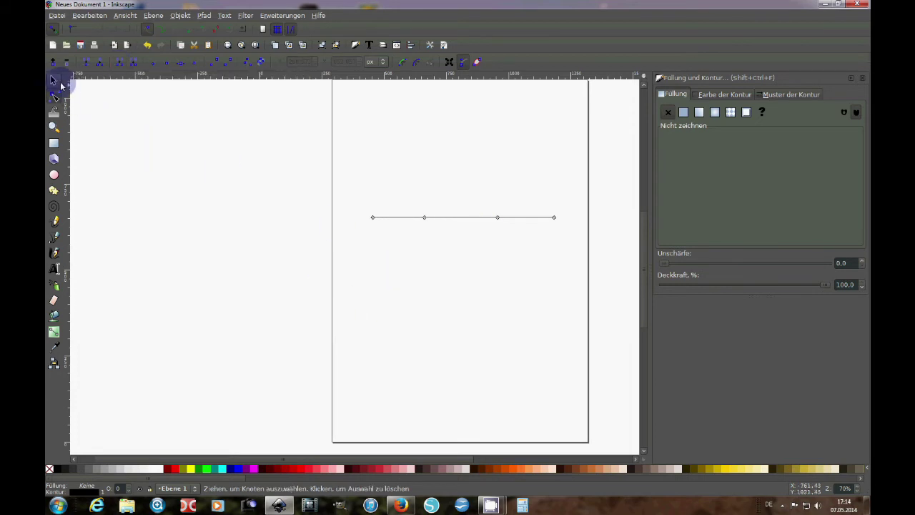
click(55, 81)
click(512, 299)
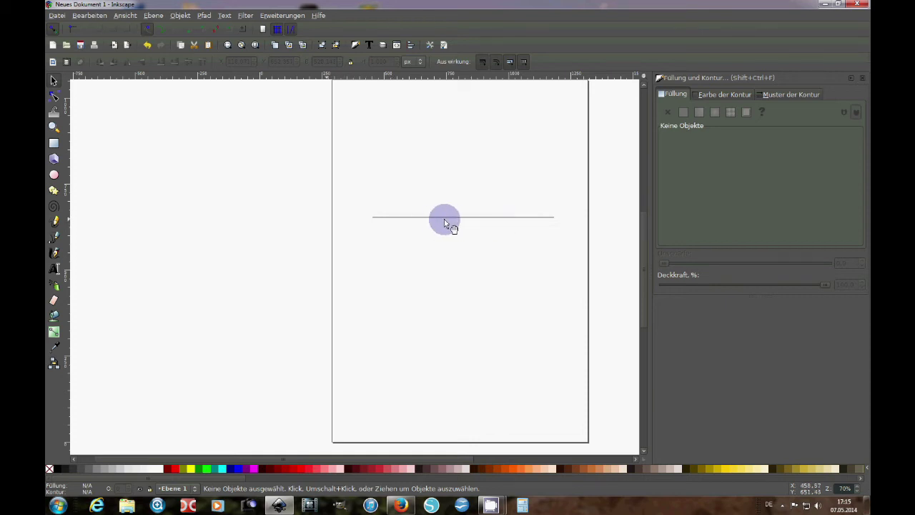
Break the line at the second node from the left and pull that node above the line
click(55, 100)
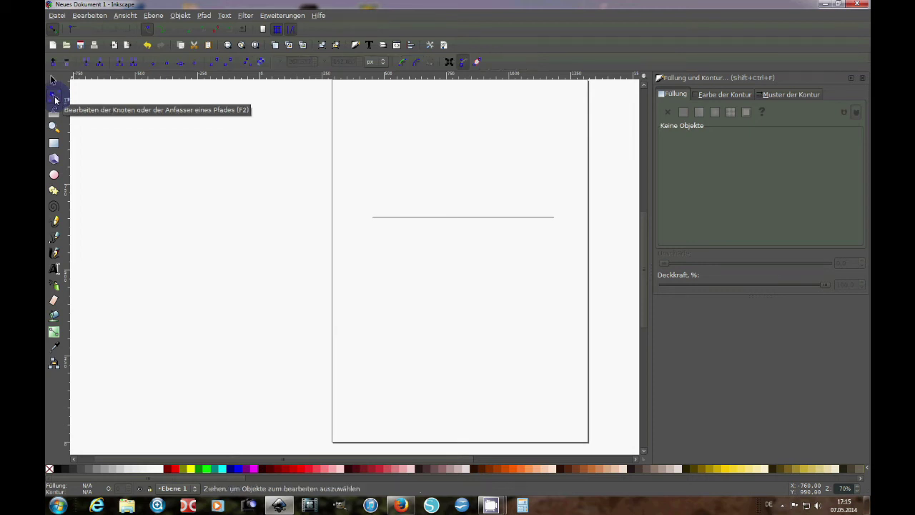
click(419, 218)
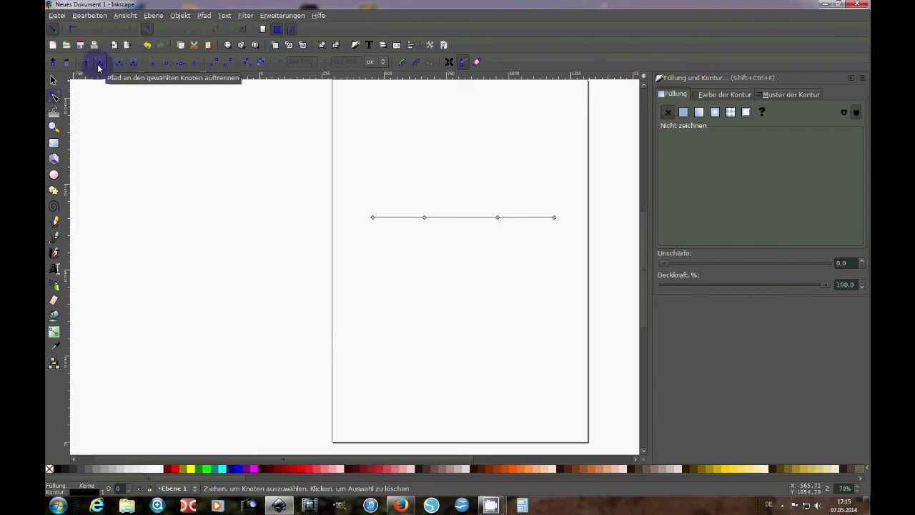
click(425, 217)
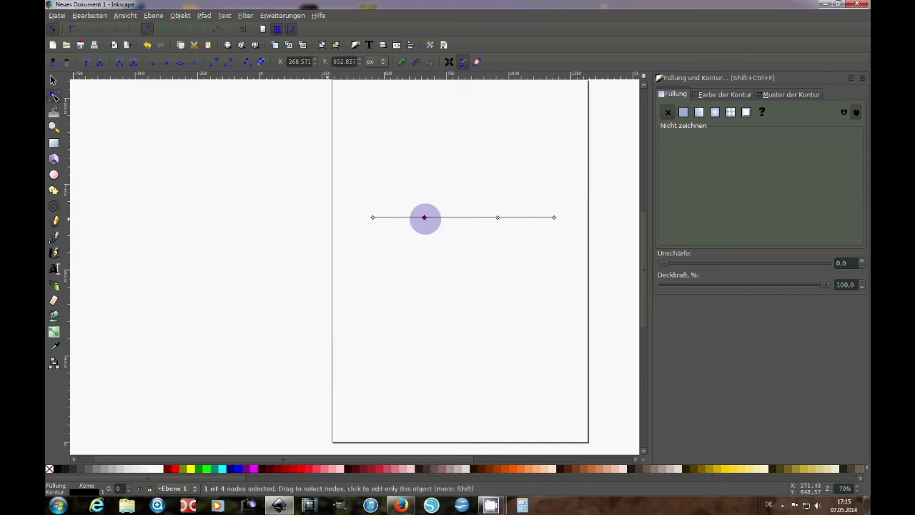
click(101, 63)
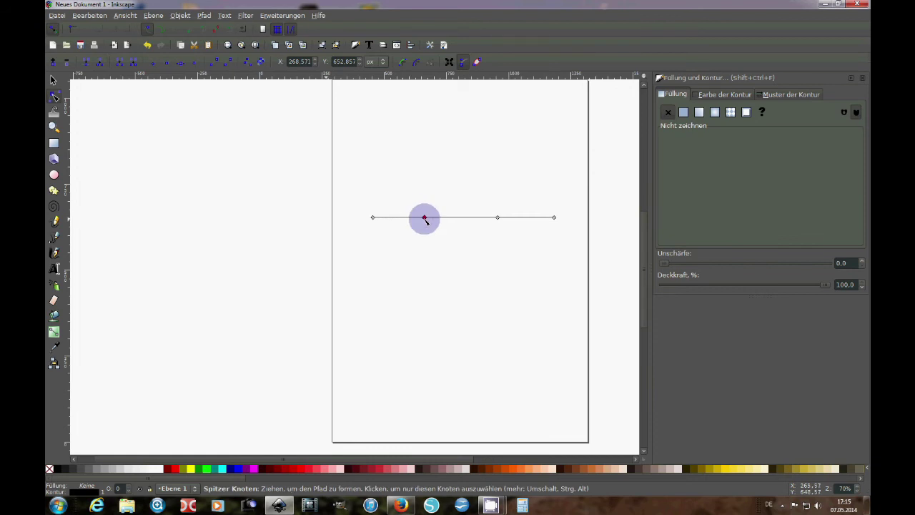
drag(424, 218, 444, 174)
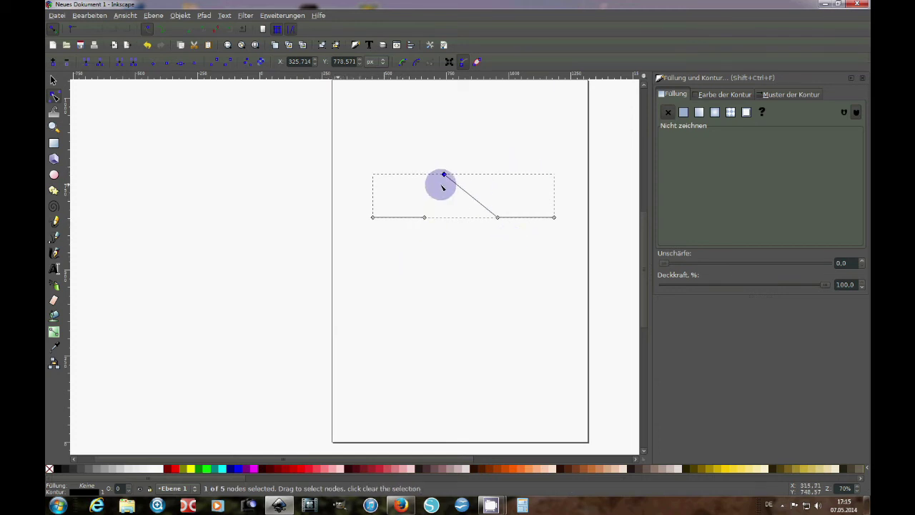
Join the raised node to the break node, undo with Ctrl+Z, then apply a node-toolbar action
mouse_move(400, 156)
mouse_down()
mouse_move(462, 180)
mouse_move(461, 243)
mouse_up()
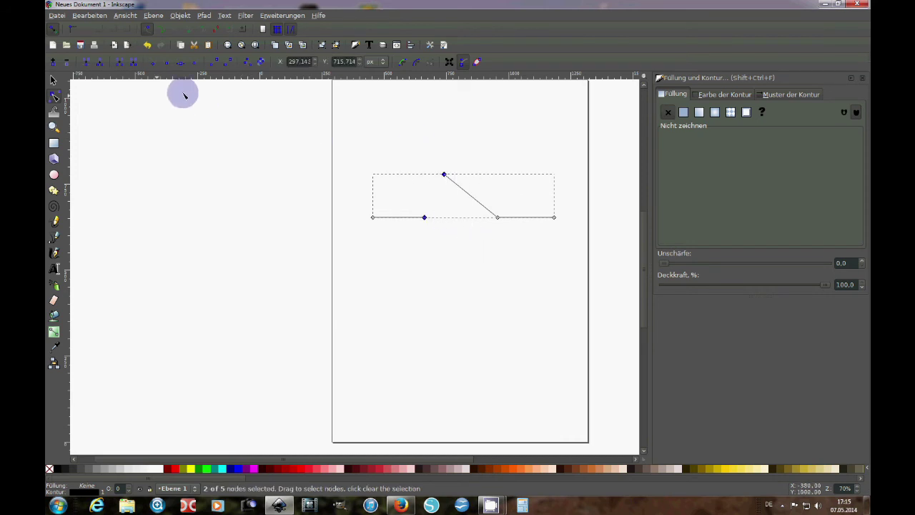
click(121, 66)
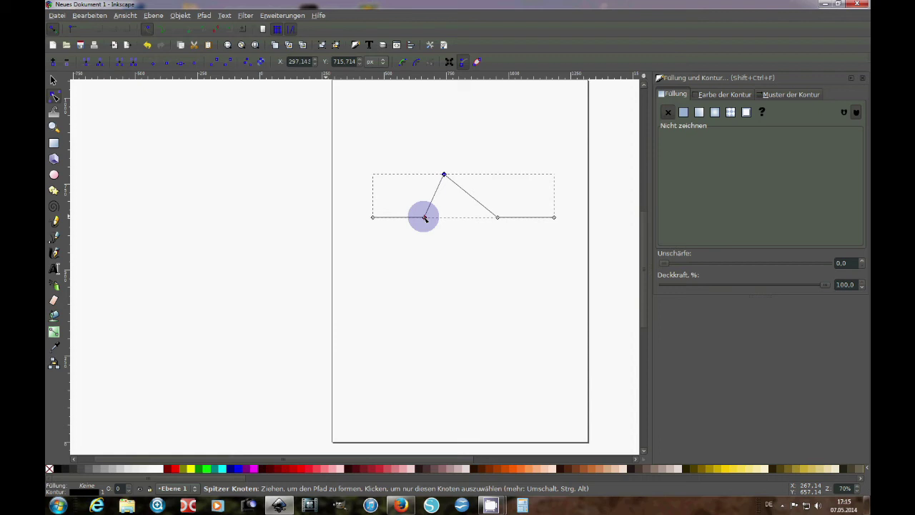
key(ctrl+z)
key(ctrl+z)
key(ctrl+z)
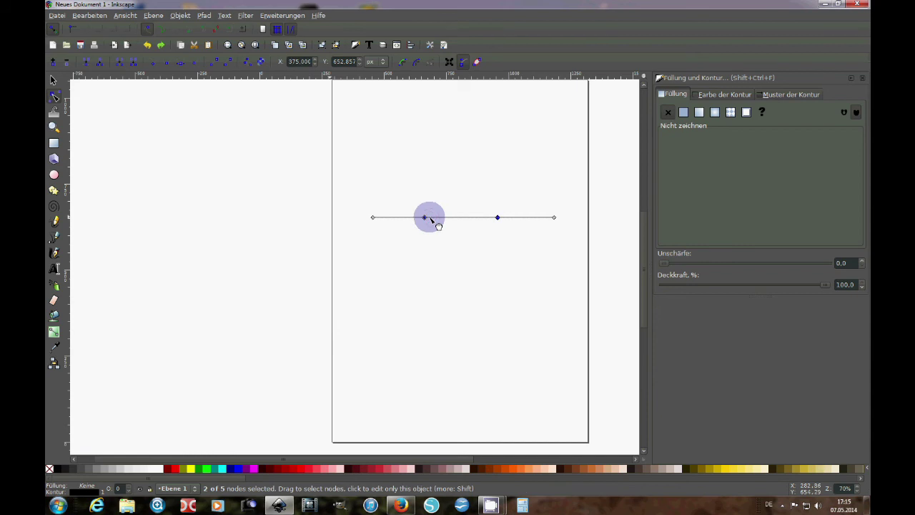
click(99, 63)
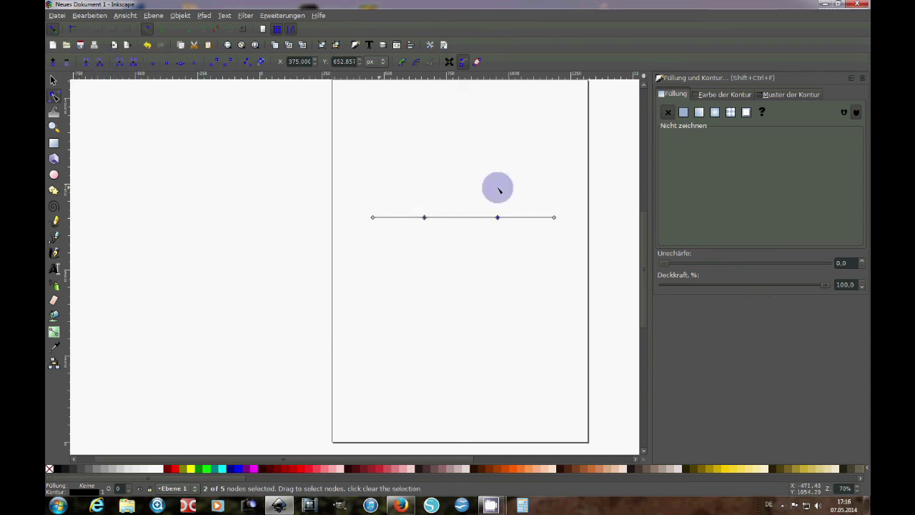
Add a node on the line, drag it up and back flat, then box-select the middle node
double_click(425, 217)
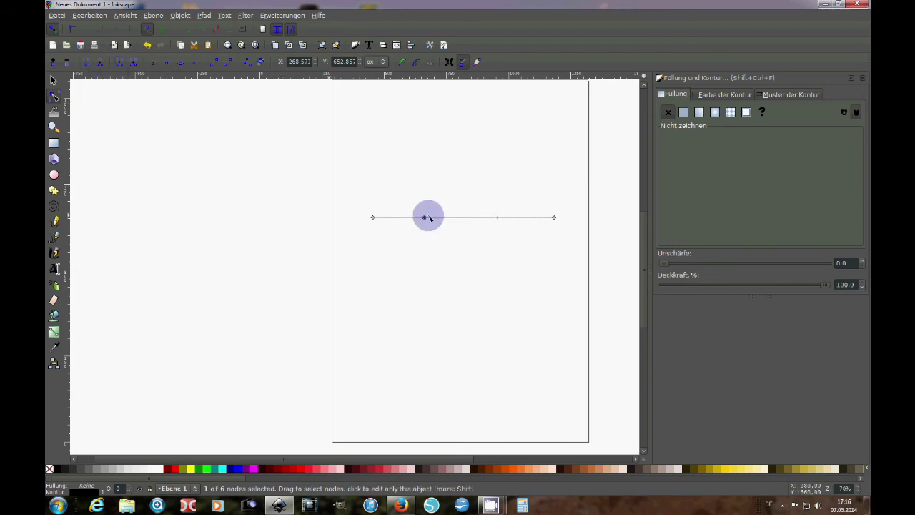
drag(425, 217, 480, 158)
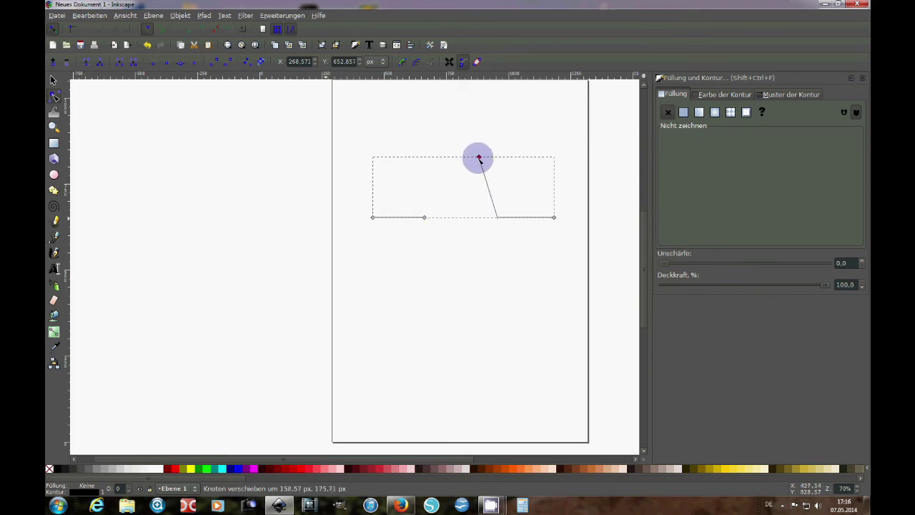
drag(479, 157, 424, 217)
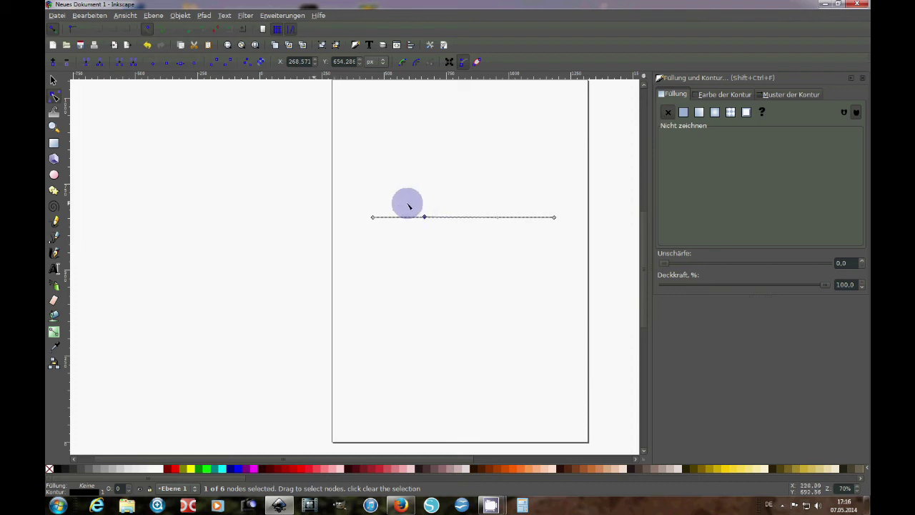
drag(408, 203, 448, 249)
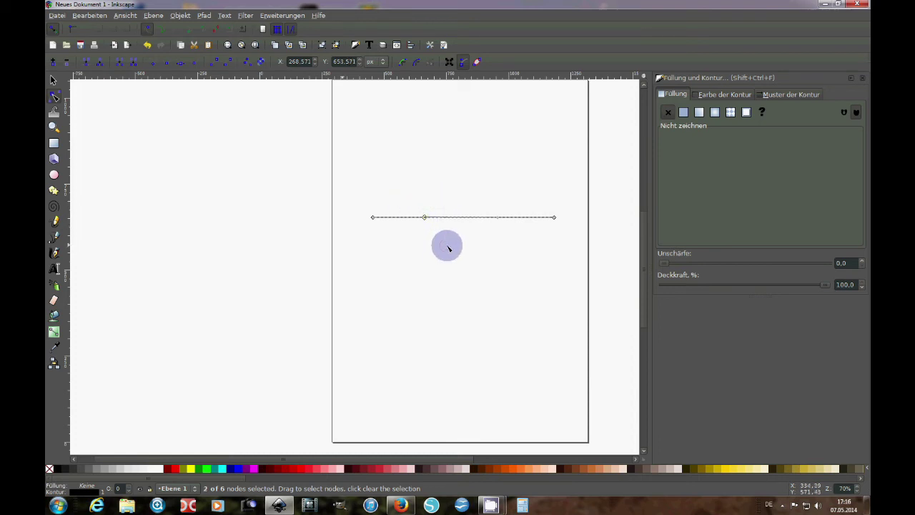
click(87, 62)
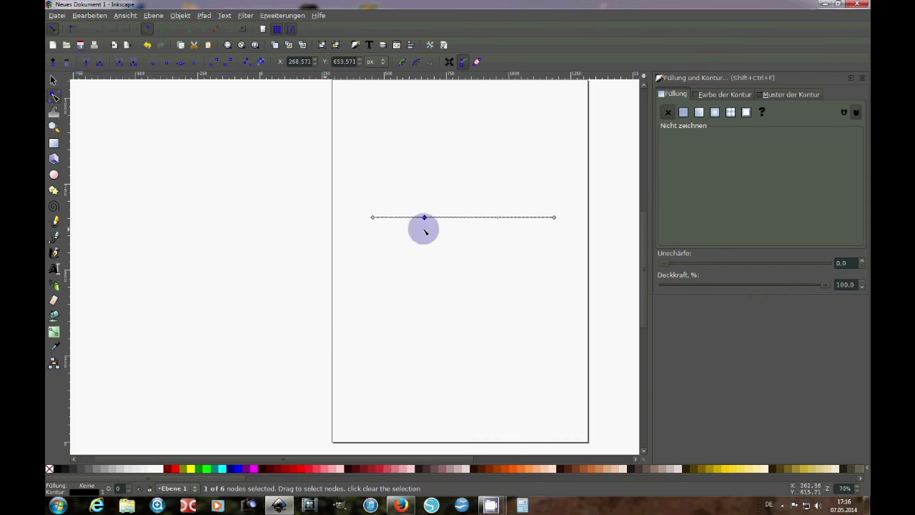
drag(425, 217, 427, 162)
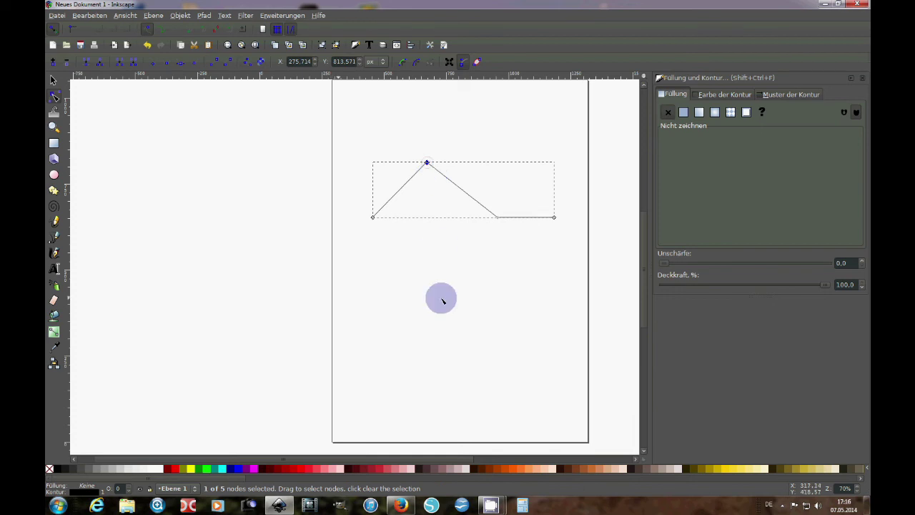
mouse_move(427, 163)
mouse_down()
mouse_move(466, 168)
mouse_move(422, 188)
mouse_up()
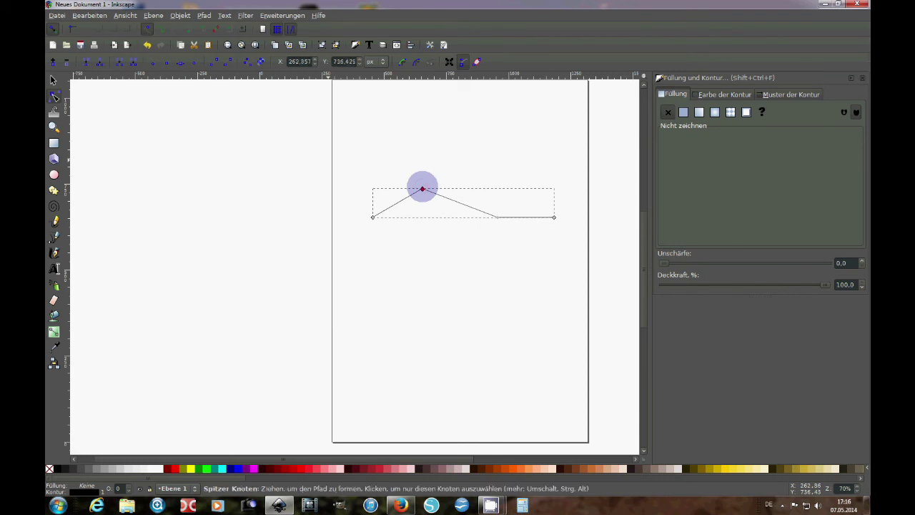
key(ctrl+z)
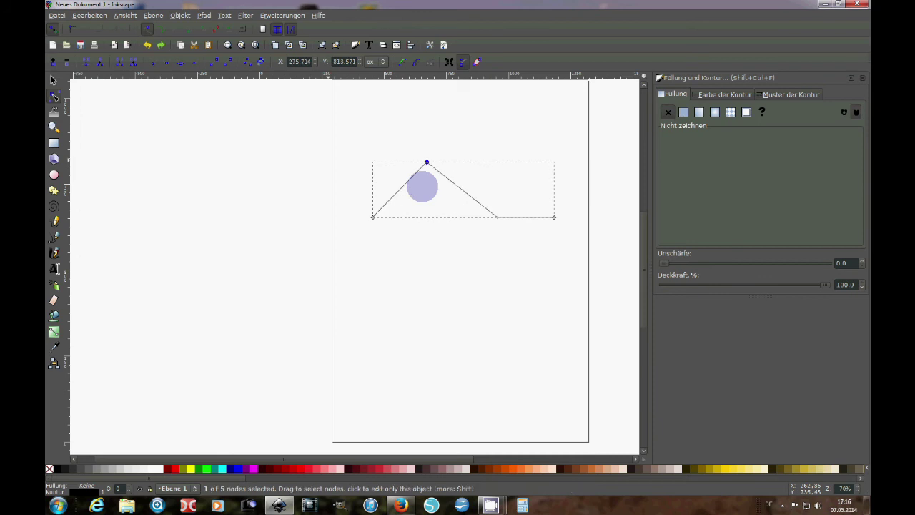
key(ctrl+z)
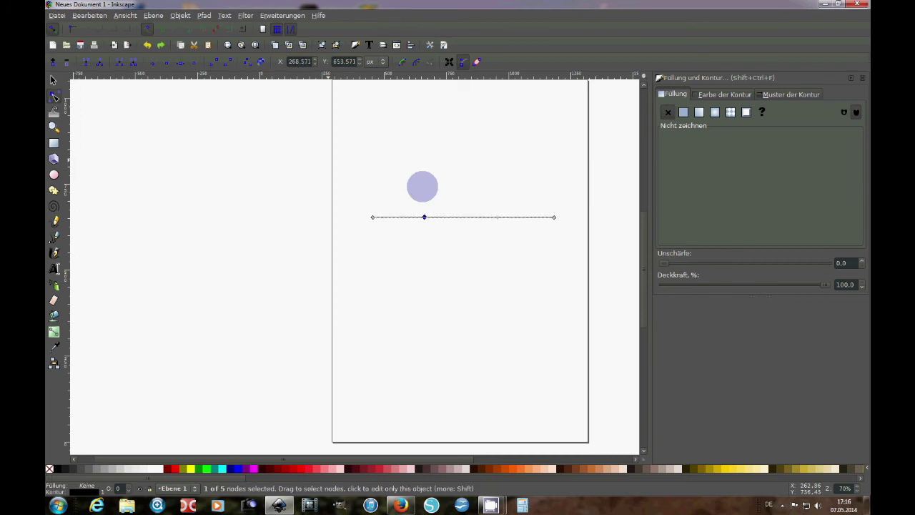
Shift-select the second middle node and convert the segment between the two nodes into a curve
shift+click(461, 216)
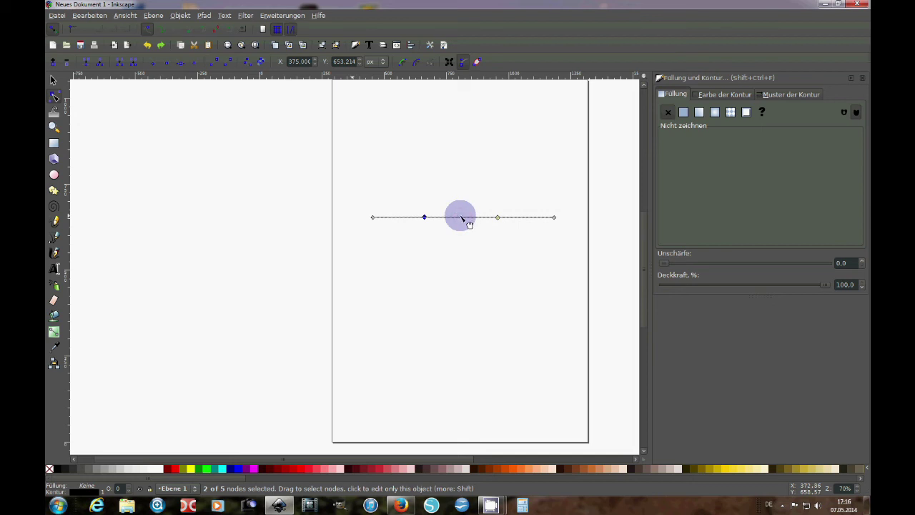
click(231, 65)
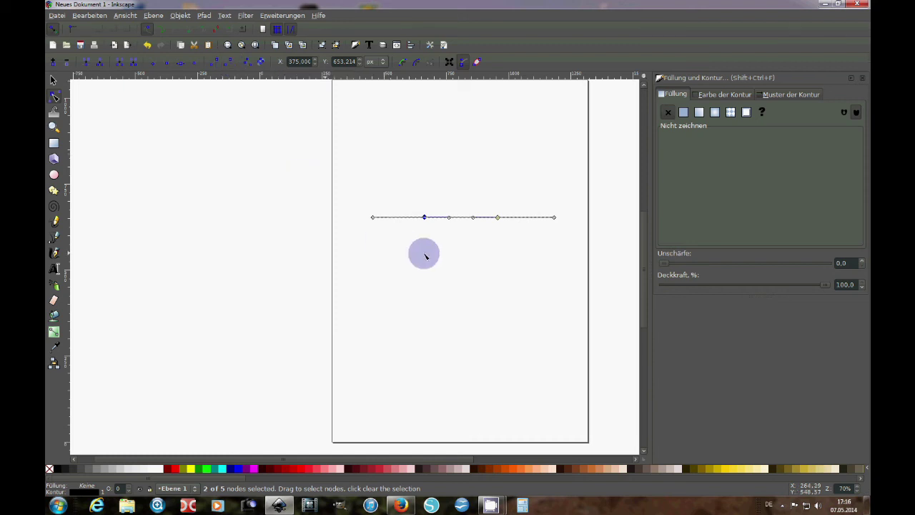
mouse_move(354, 178)
mouse_down()
mouse_move(665, 219)
mouse_move(186, 266)
mouse_up()
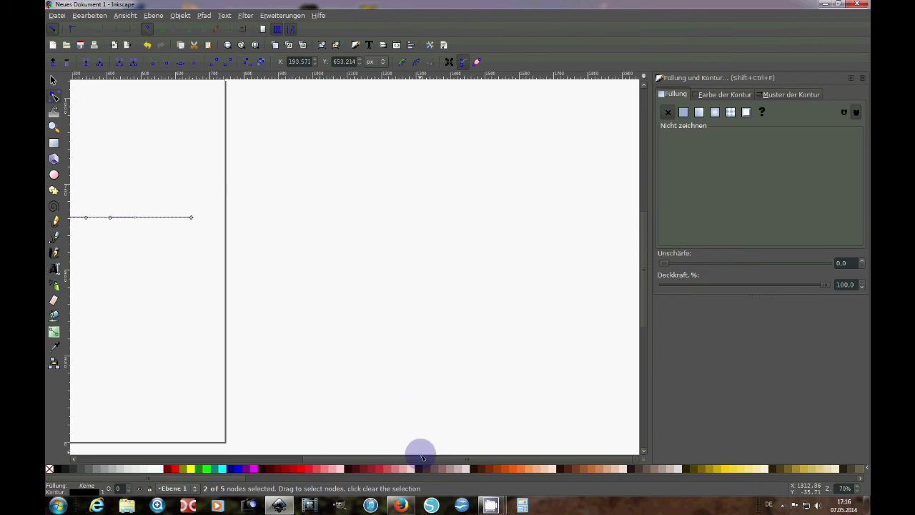
Rubber-band select every node of the horizontal line and delete it, leaving the page empty
drag(429, 461, 329, 459)
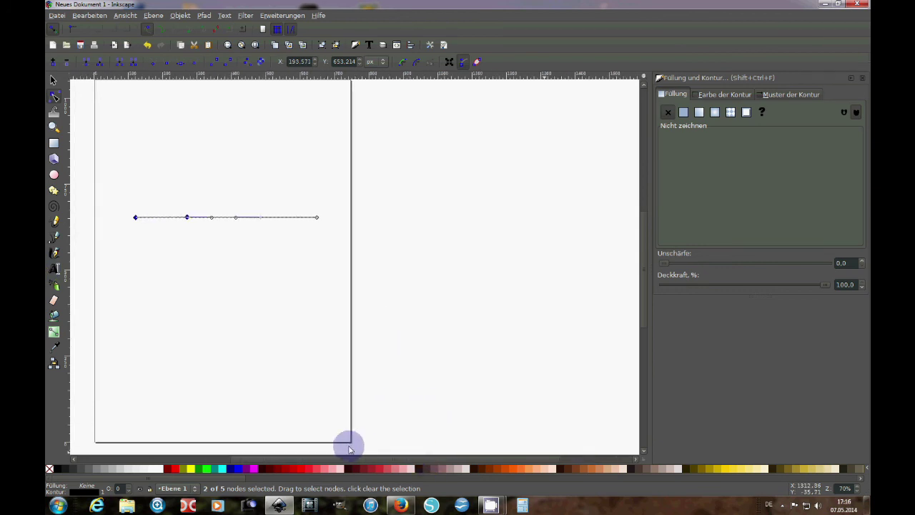
drag(153, 183, 412, 292)
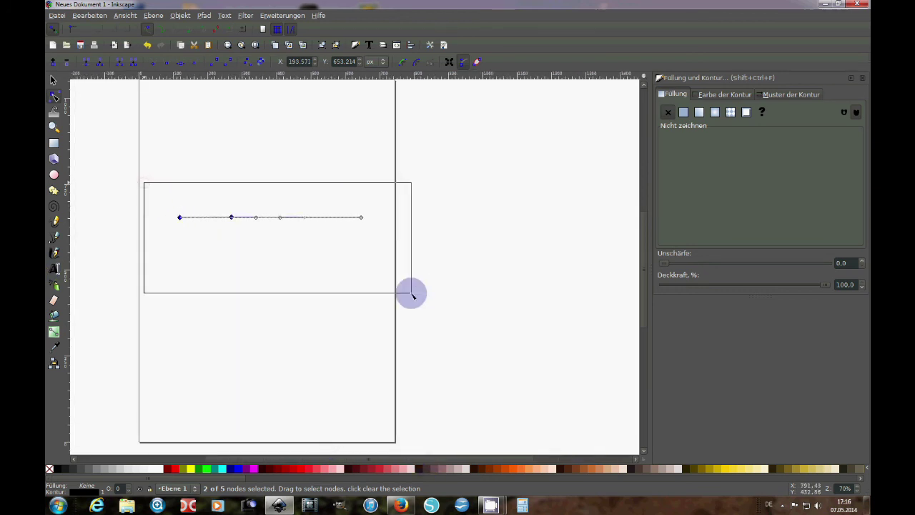
key(Delete)
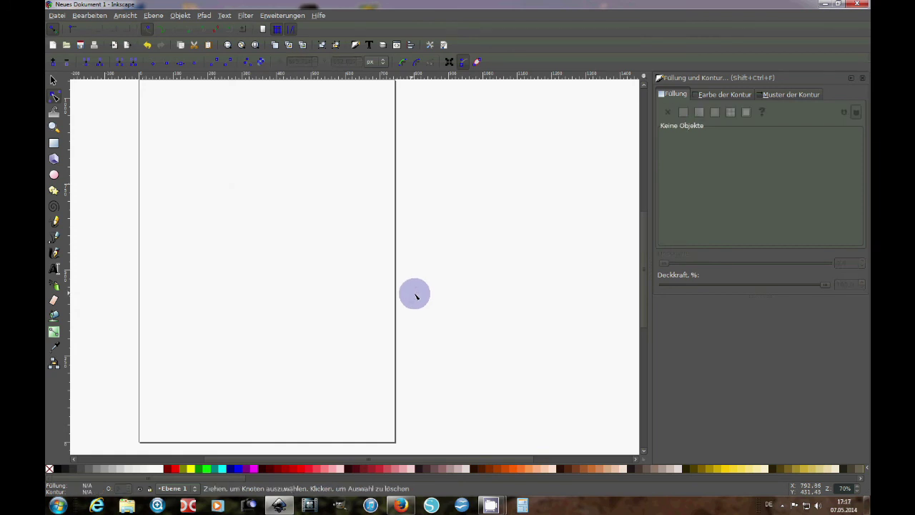
Draw a two-node straight horizontal line with the Bezier pen across the page's upper middle
click(55, 236)
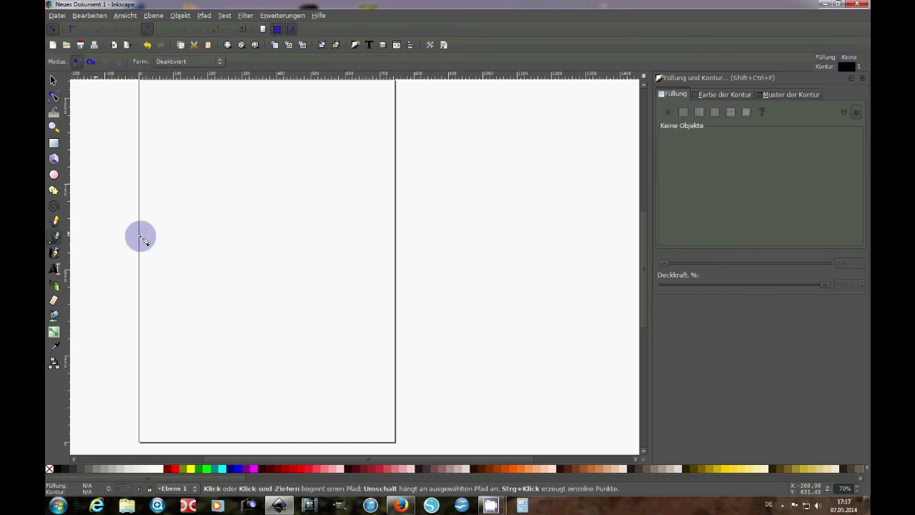
click(174, 236)
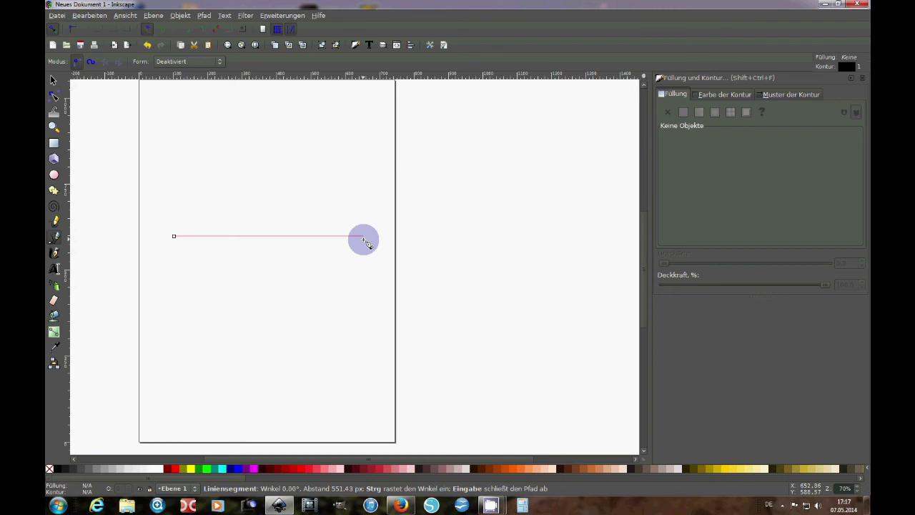
double_click(363, 236)
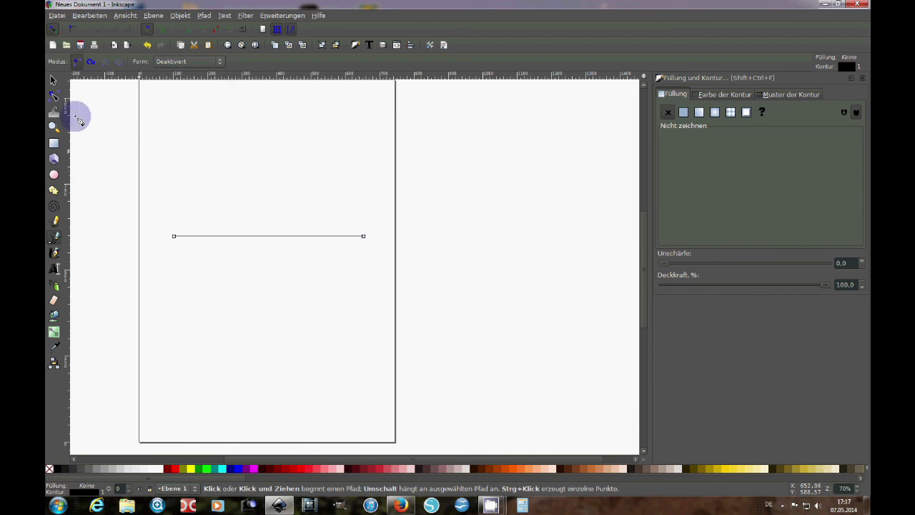
click(54, 96)
click(252, 236)
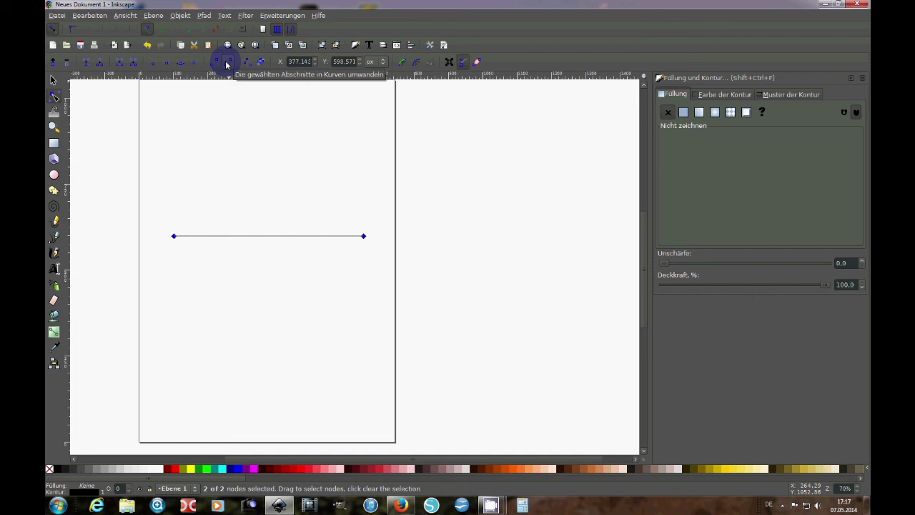
click(225, 61)
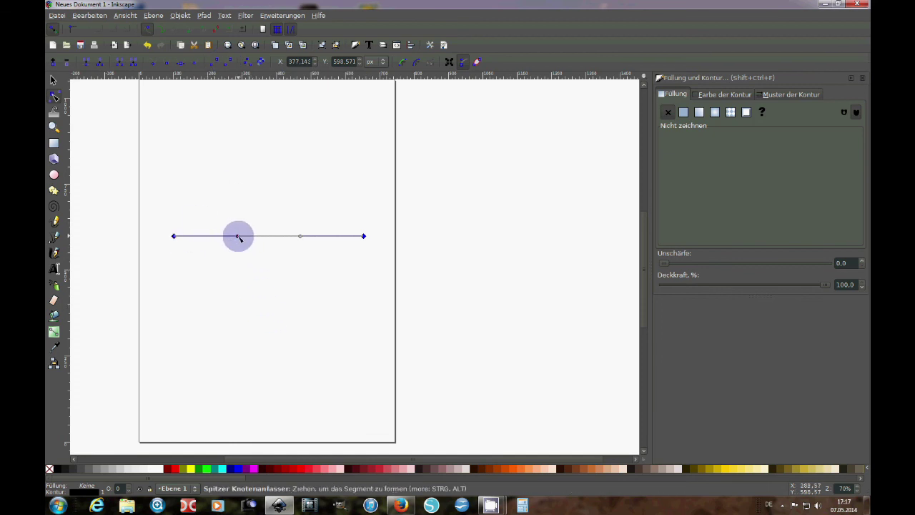
drag(238, 237, 224, 183)
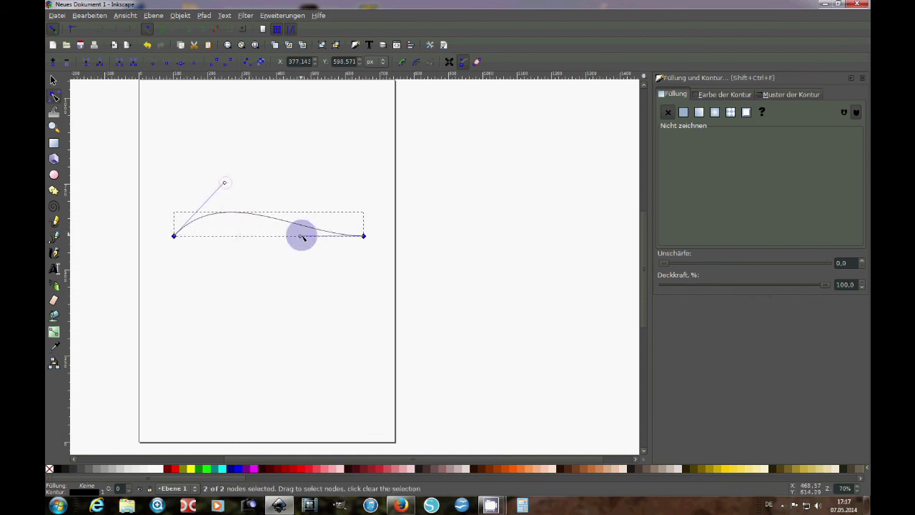
drag(300, 237, 356, 329)
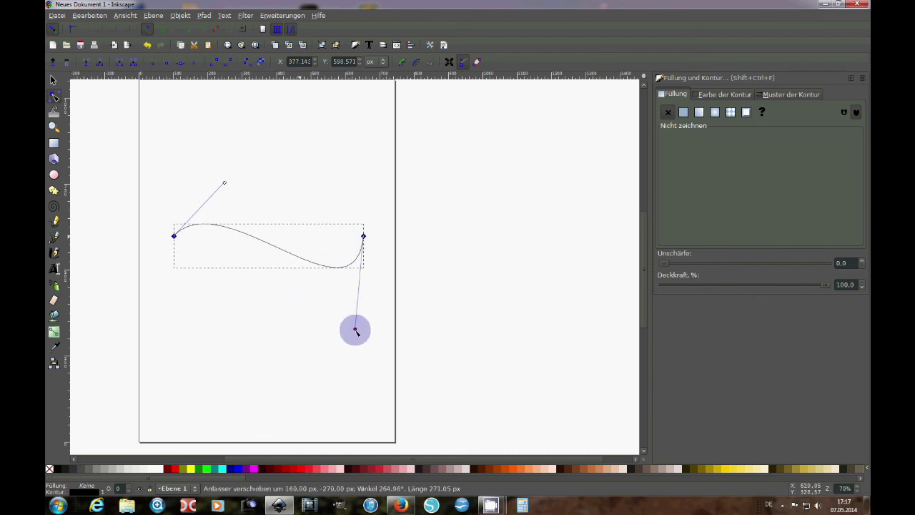
key(ctrl+z)
key(ctrl+z)
key(ctrl+z)
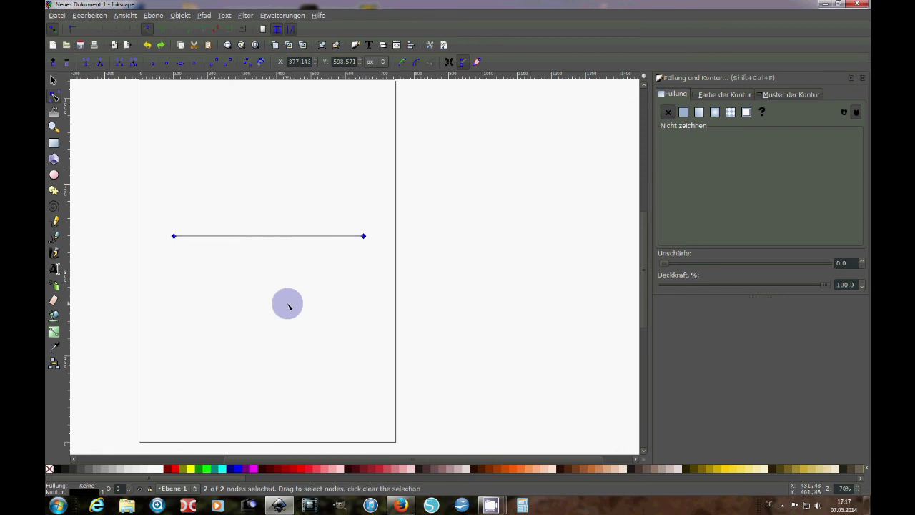
mouse_move(269, 236)
mouse_down()
mouse_move(274, 182)
mouse_move(265, 183)
mouse_up()
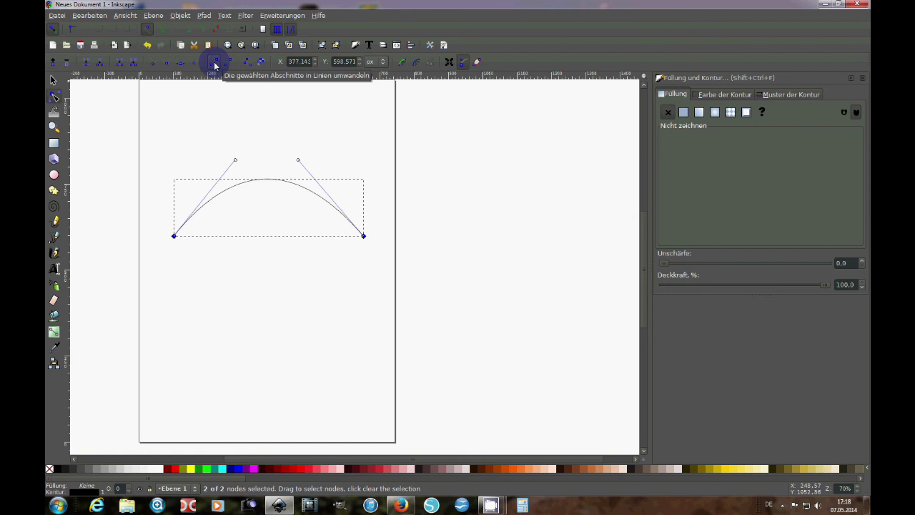
click(214, 62)
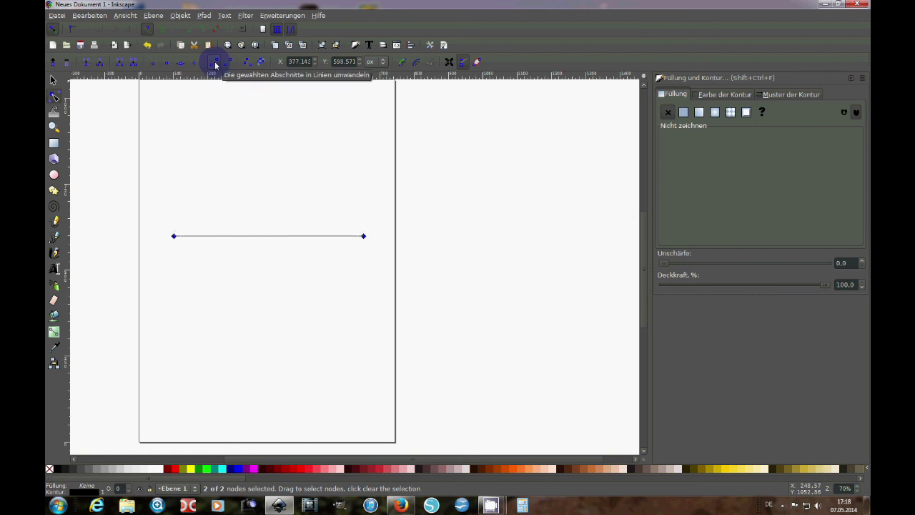